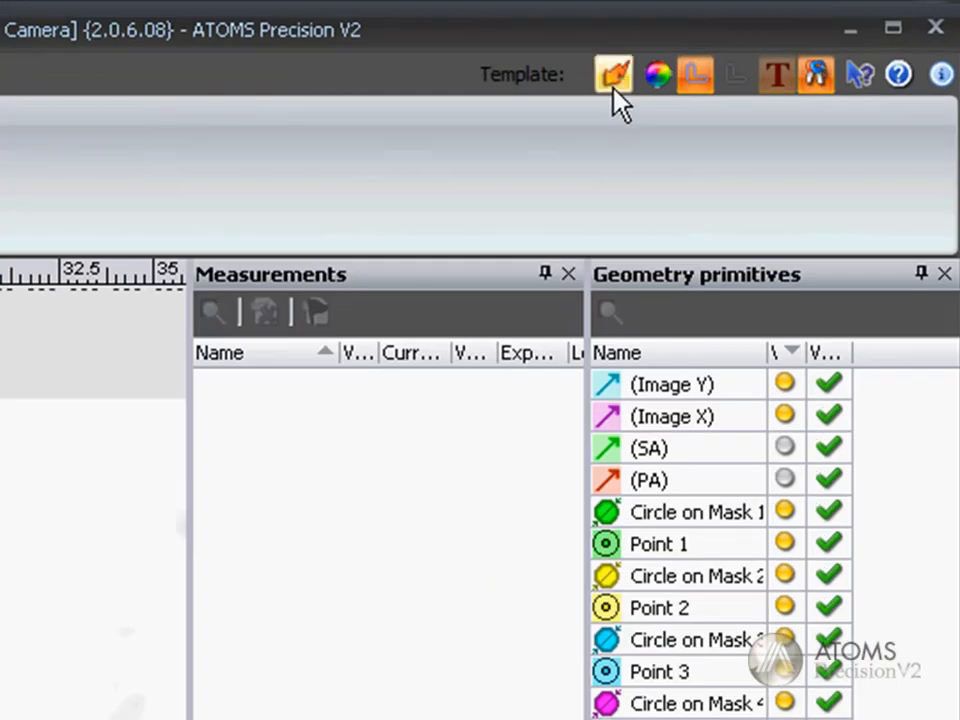
Turn on manual measuring and create a manual distance measure about 14.8 mm long between two free points above the part.
click(616, 76)
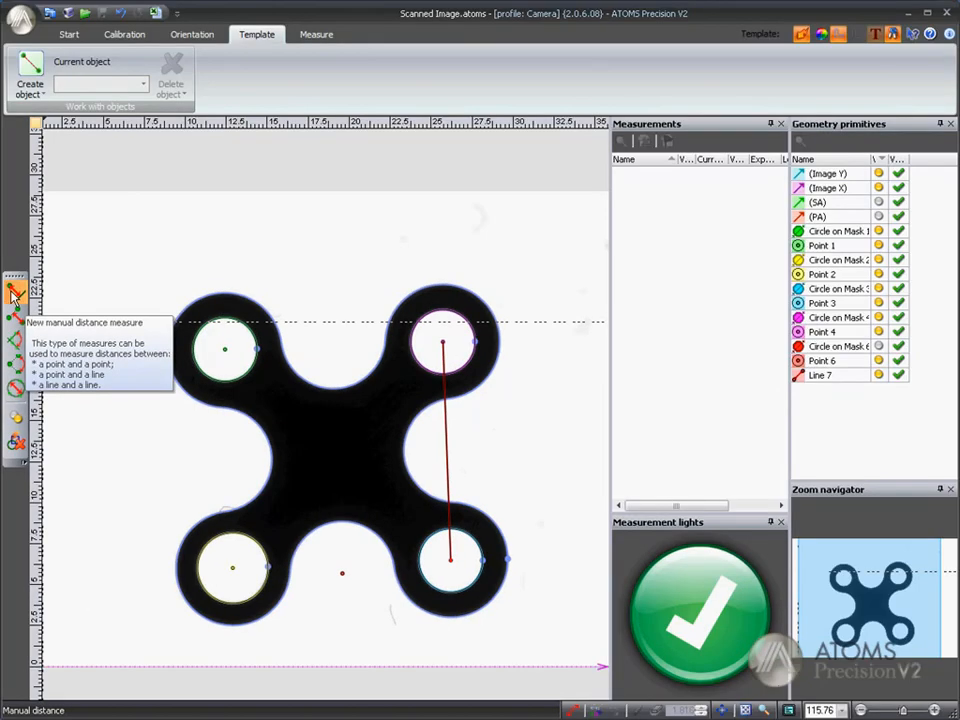
click(14, 292)
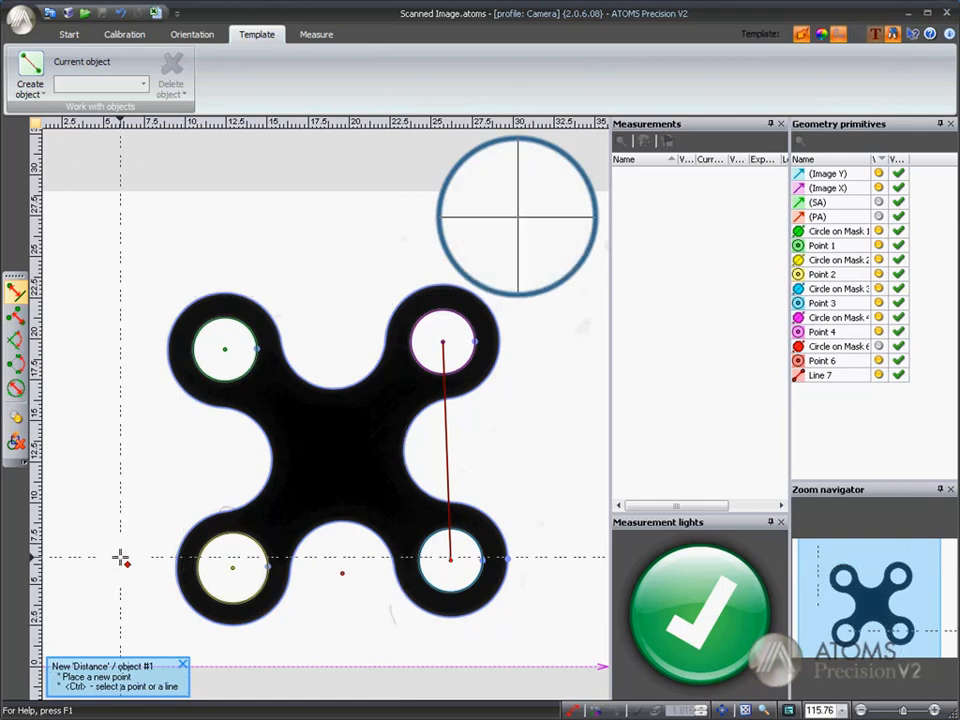
click(122, 290)
click(353, 217)
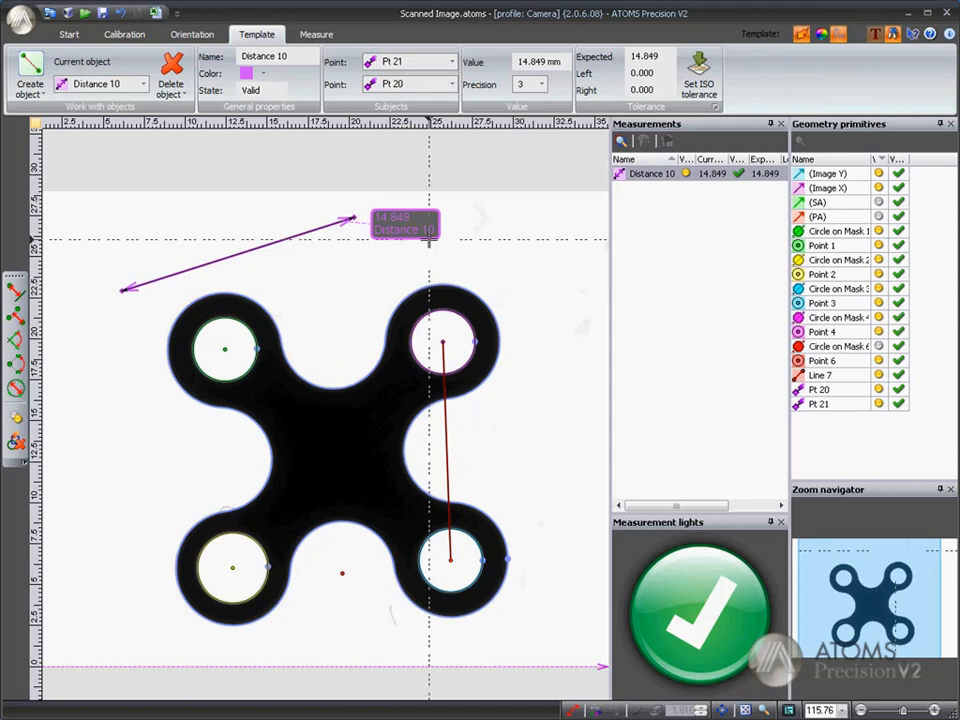
Place the distance's label below its line and move its lower endpoint inward to shorten the distance to about 9.5 mm.
drag(426, 217, 371, 266)
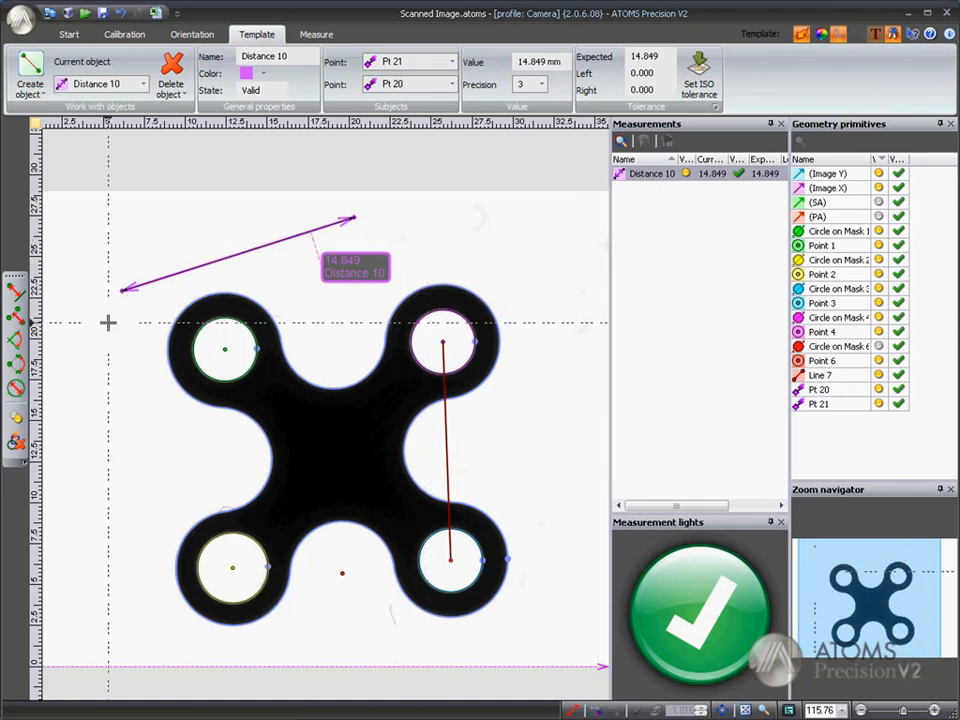
mouse_move(121, 291)
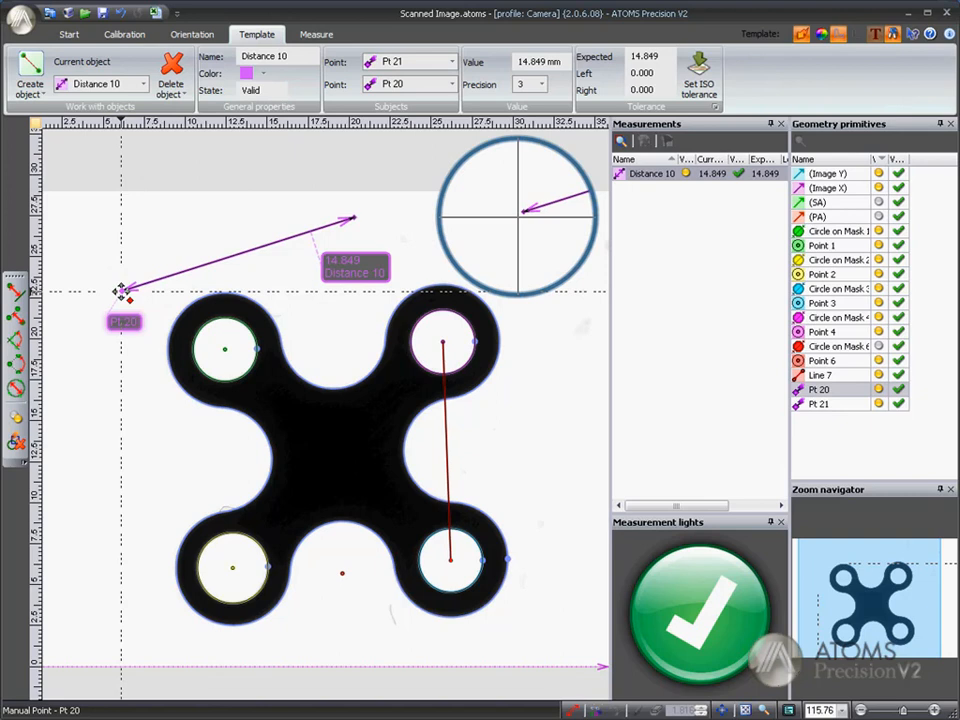
drag(122, 289, 203, 248)
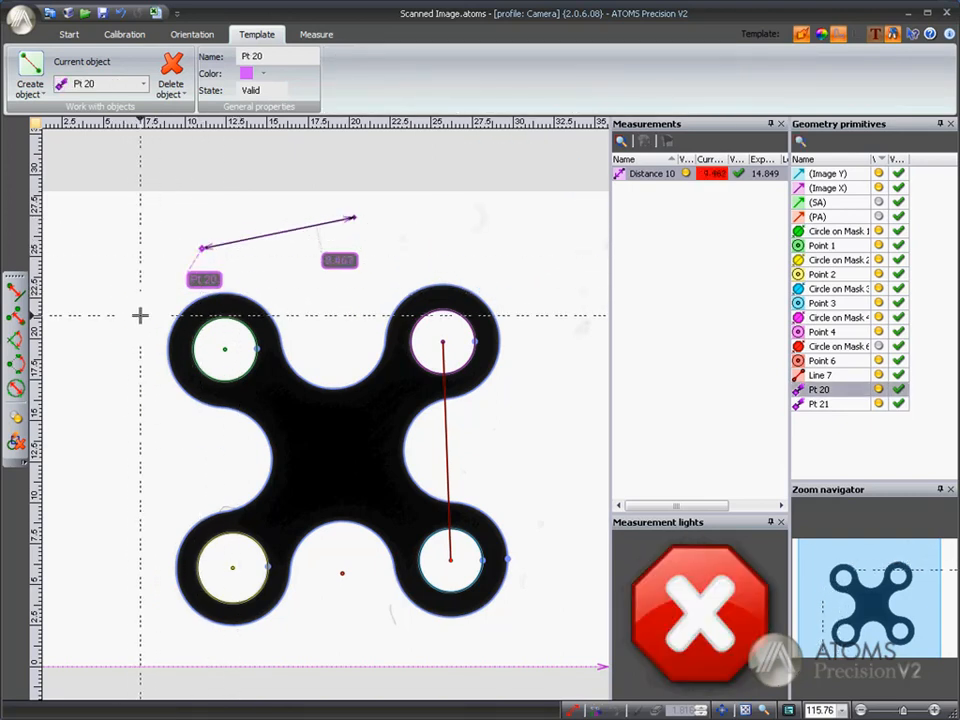
Create a manual distance measure from Point 1 to Point 4 and place its label above the dimension line.
click(19, 292)
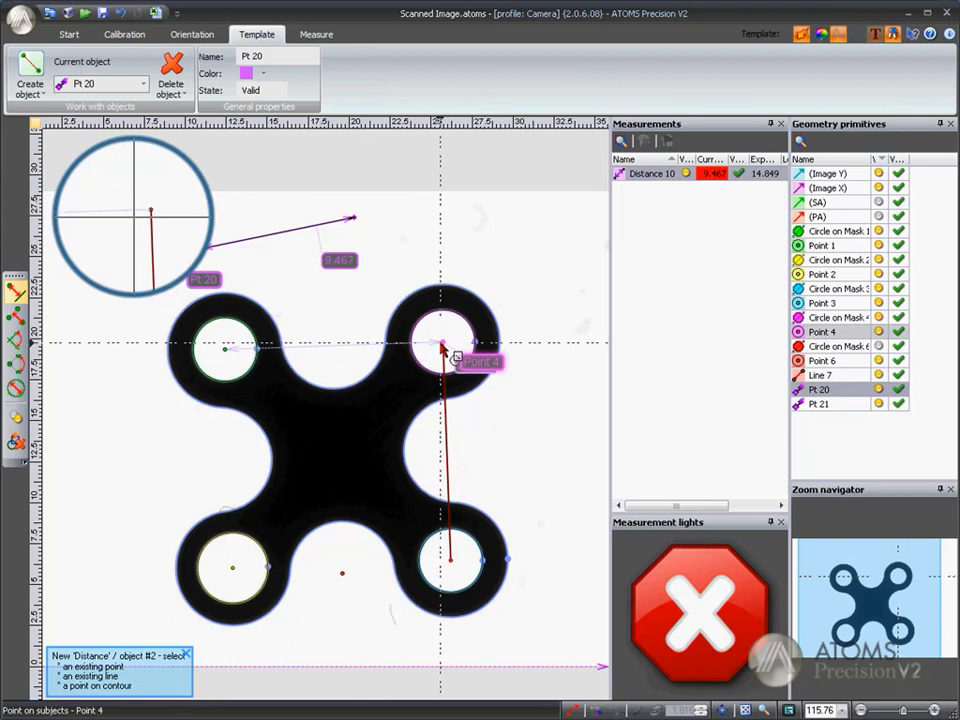
click(442, 346)
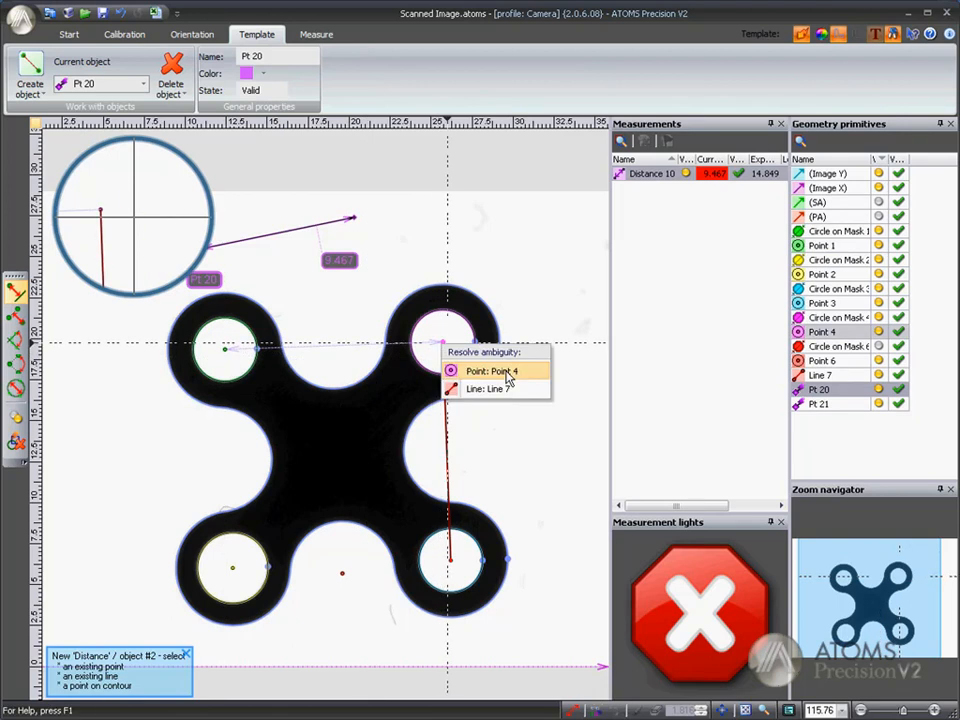
click(508, 378)
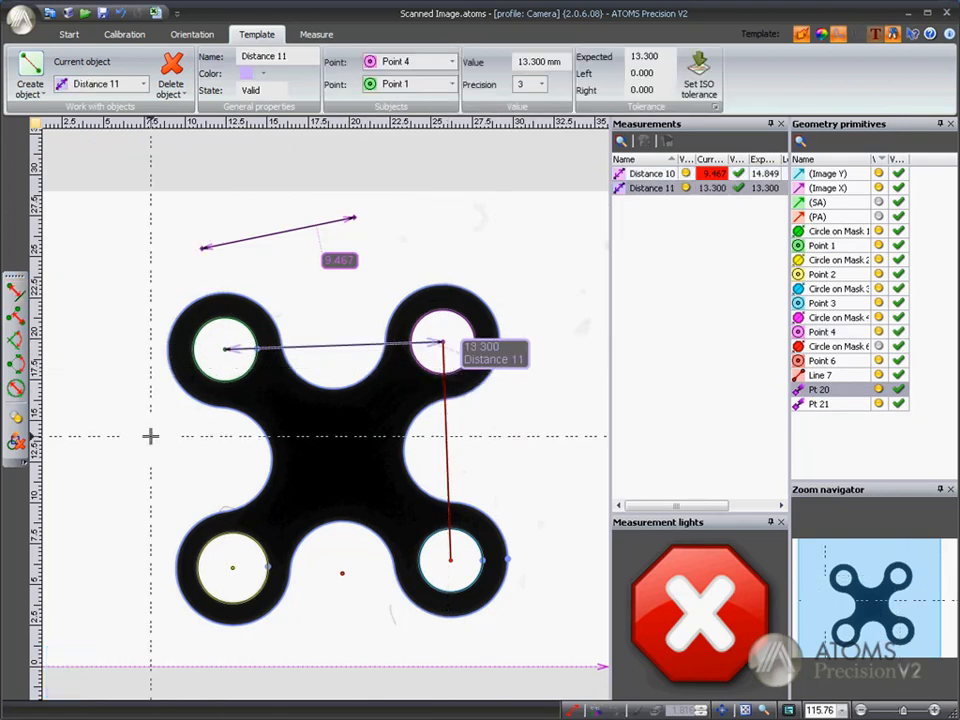
drag(490, 355, 338, 306)
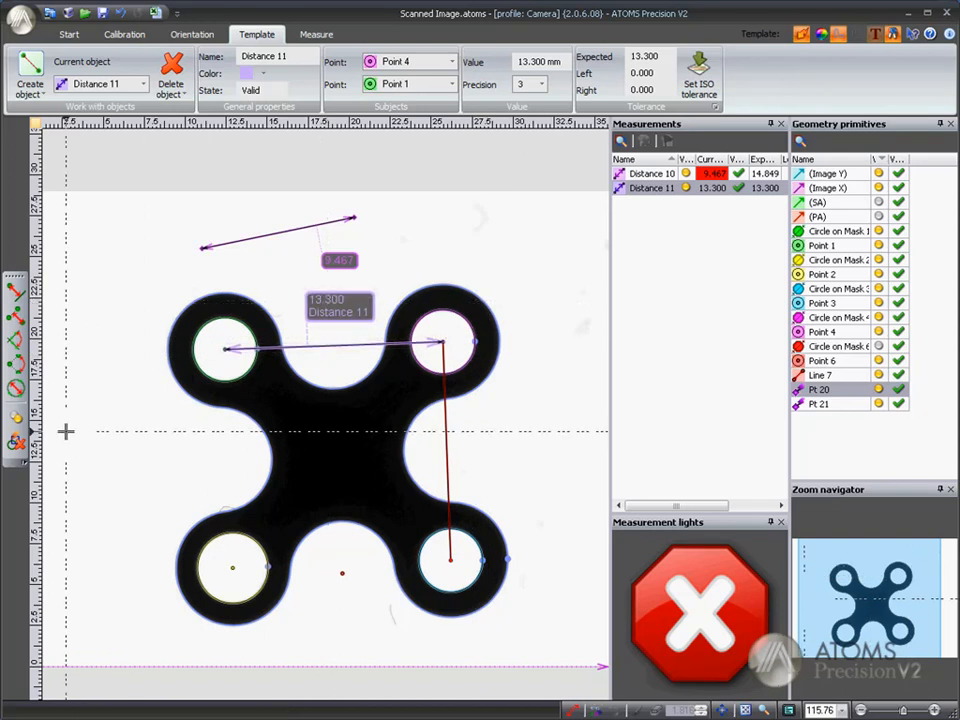
Hide and show all manually created objects once, then delete all of them.
click(18, 418)
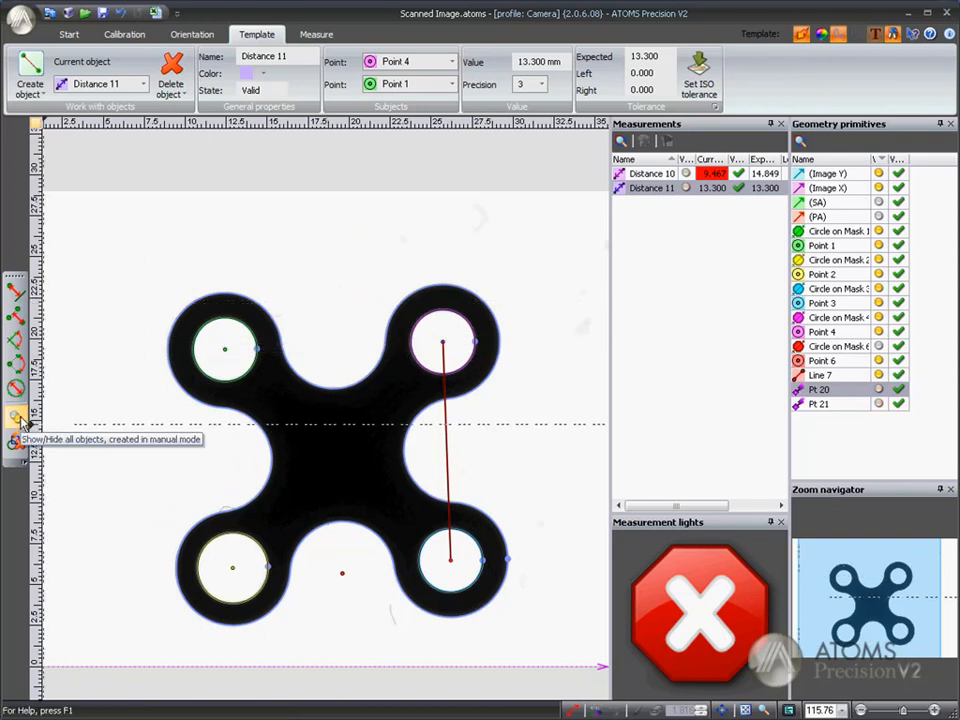
click(18, 418)
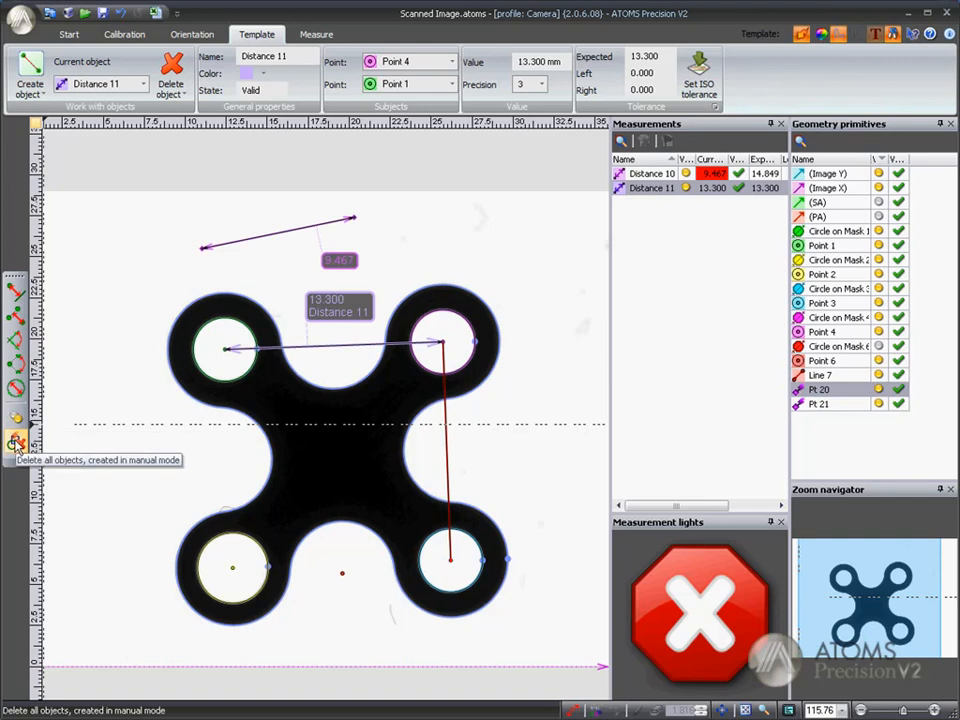
click(16, 443)
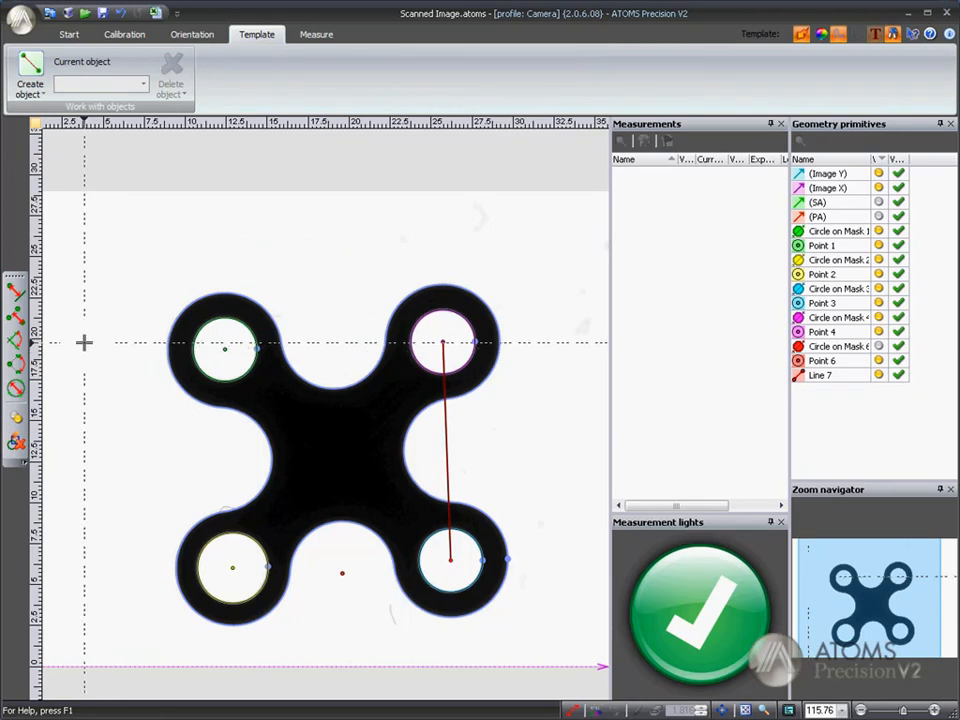
Create a manual distance from Point 6 to a line through Point 1 and Point 4, with its label beside the part's left edge.
click(16, 318)
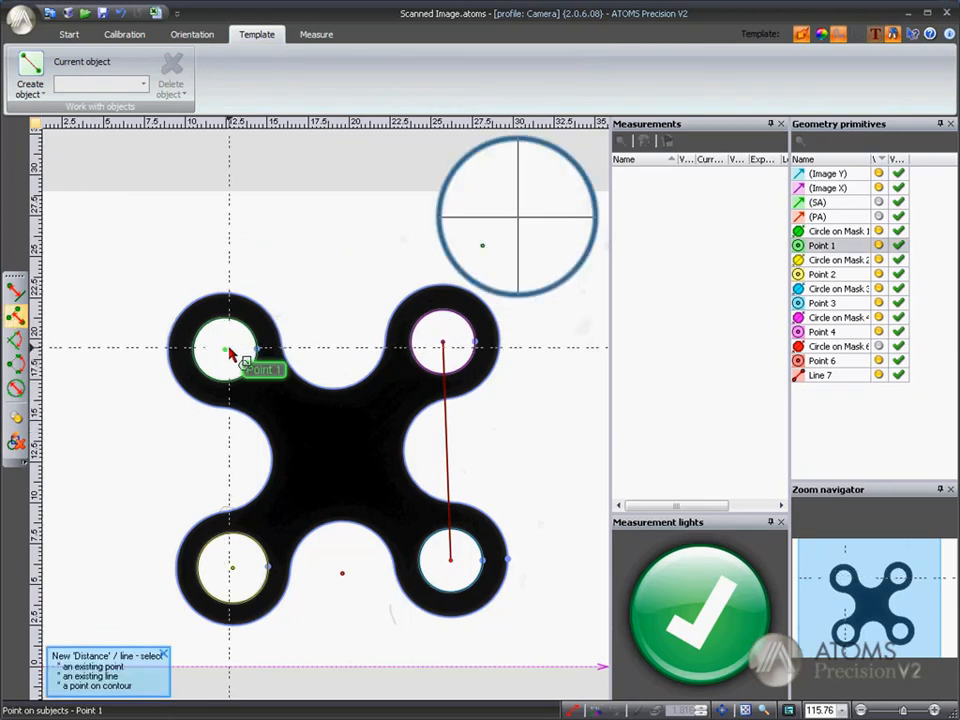
click(225, 347)
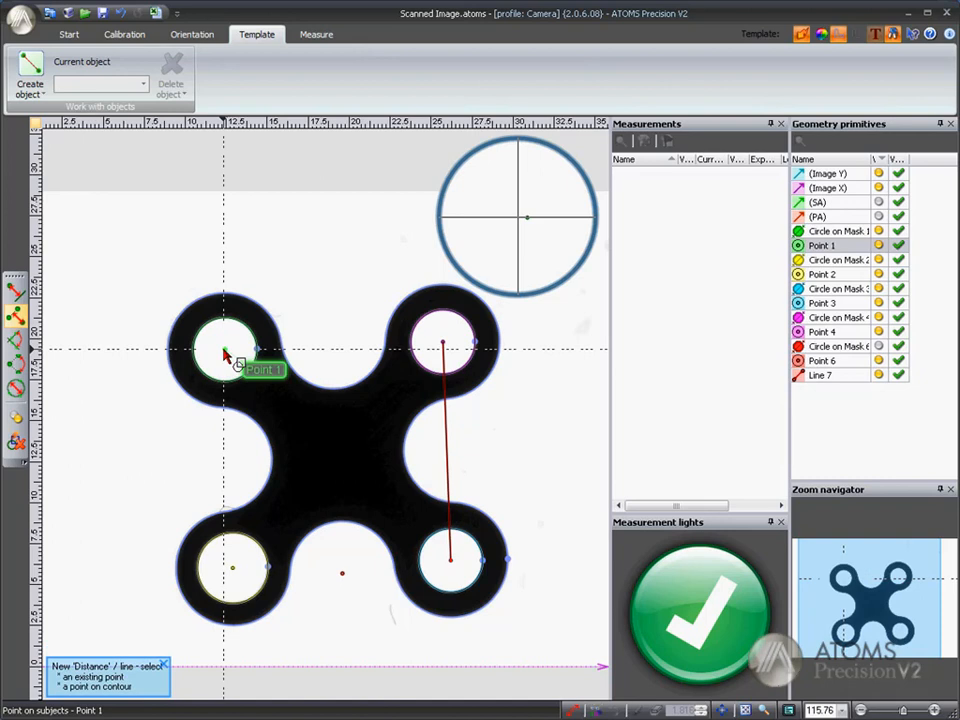
click(447, 348)
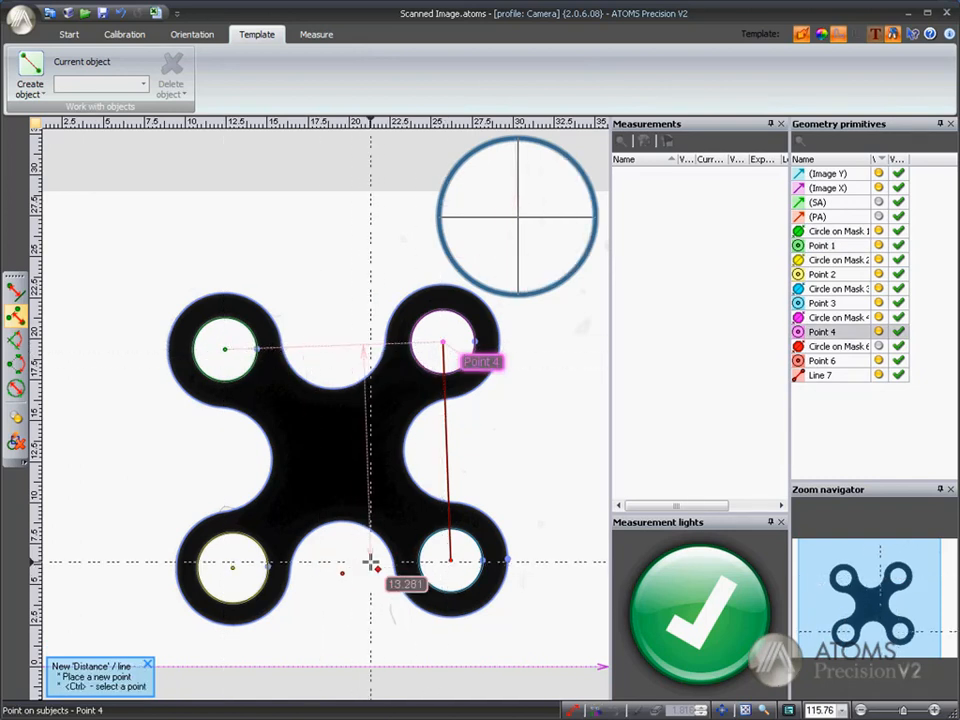
click(350, 578)
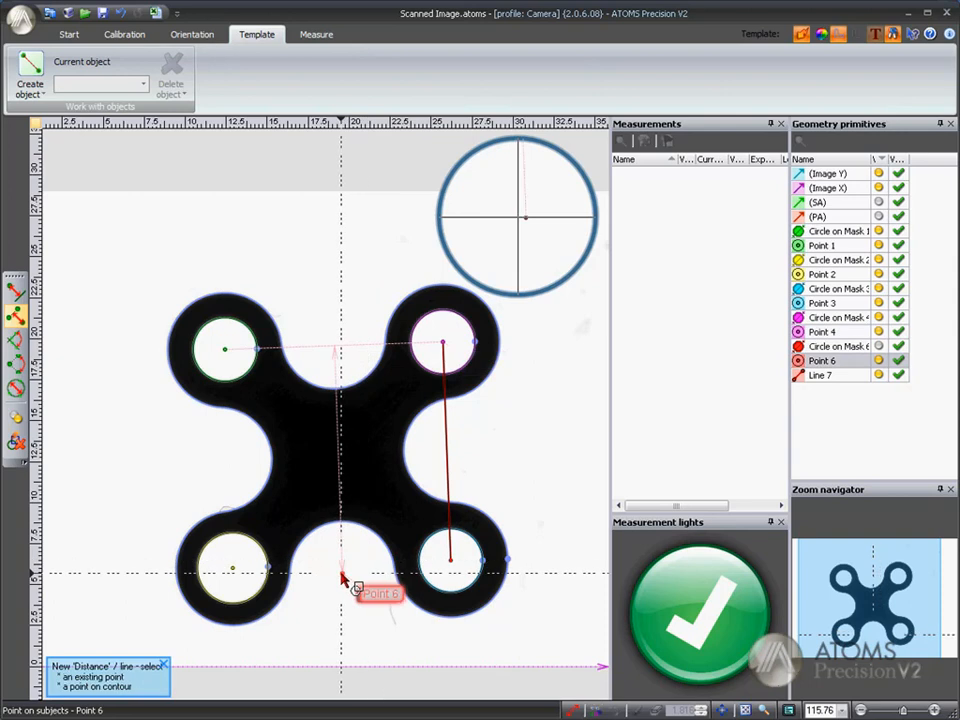
click(343, 573)
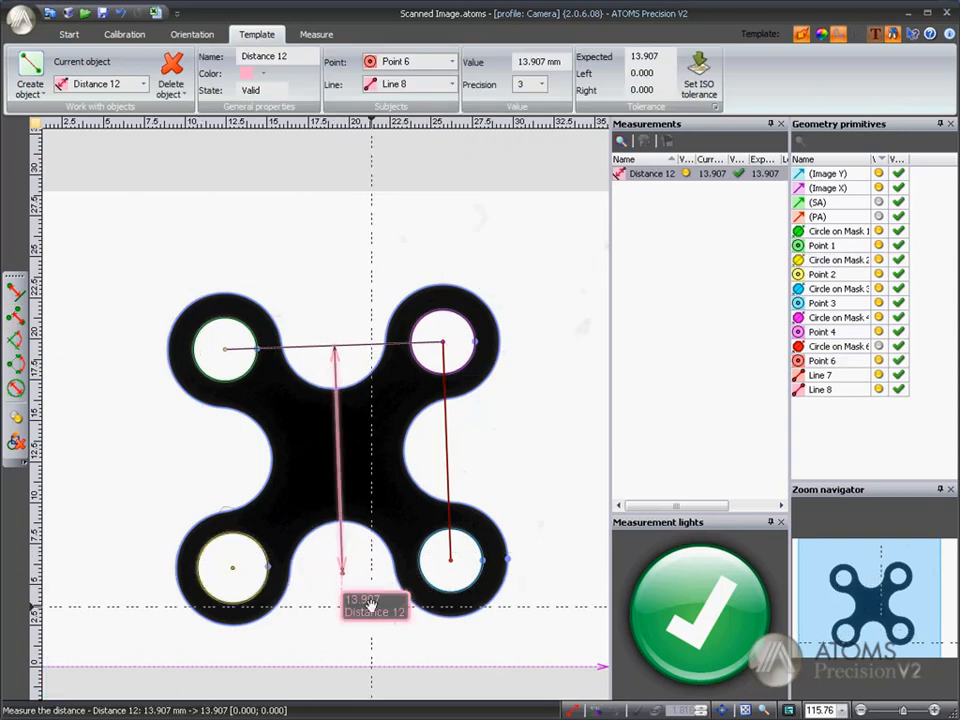
click(182, 450)
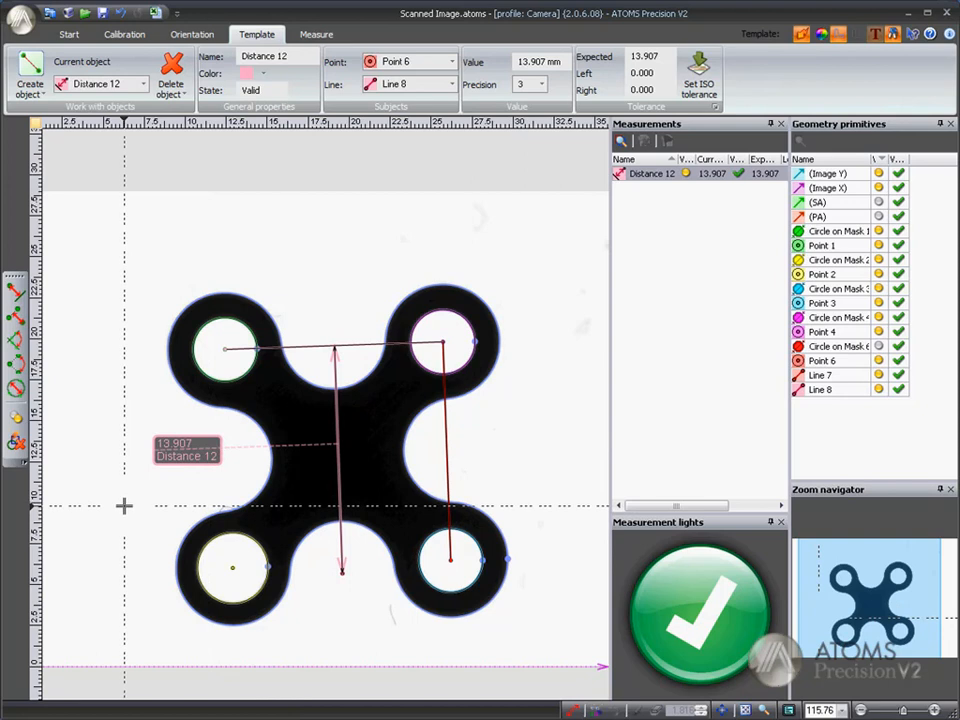
Create a manual angle measure between the line from Point 1 to Point 6 and the line from Point 6 to Point 4.
click(15, 340)
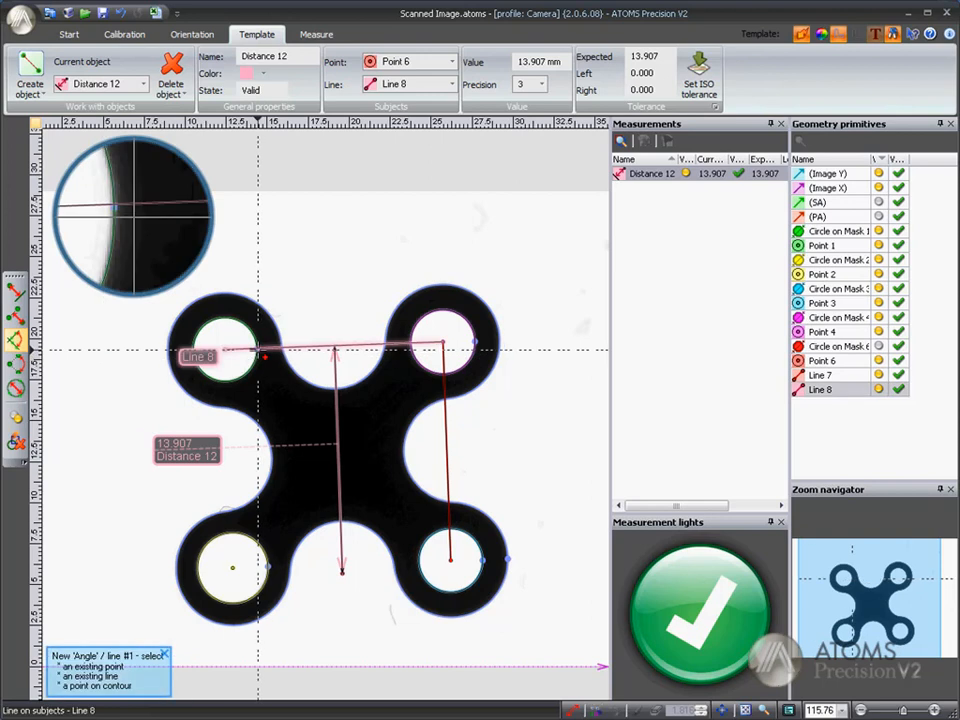
click(224, 352)
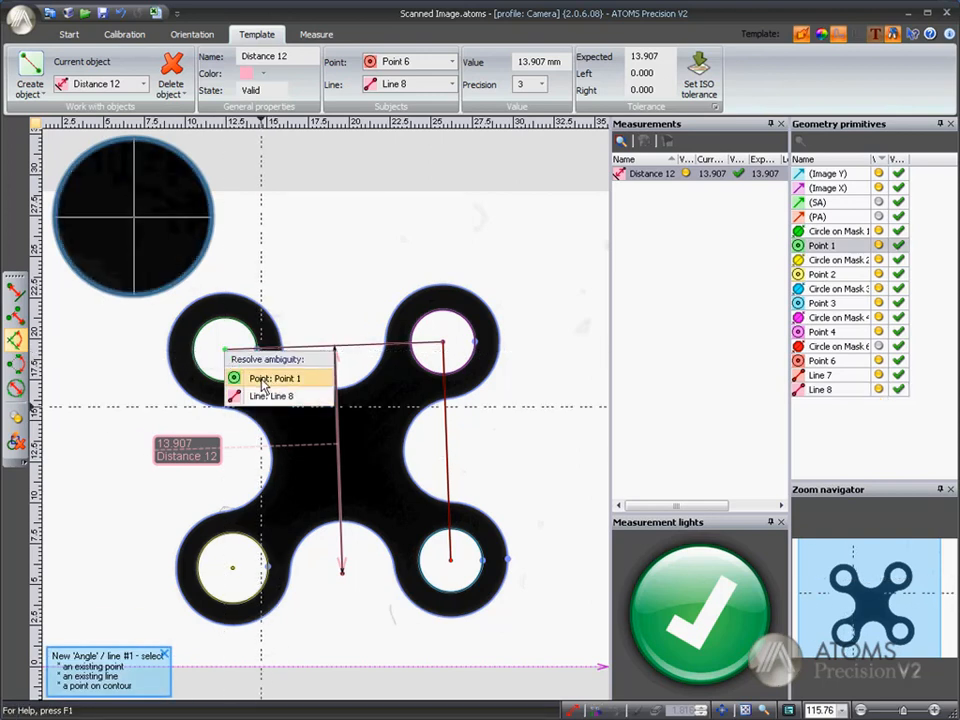
click(250, 378)
click(341, 577)
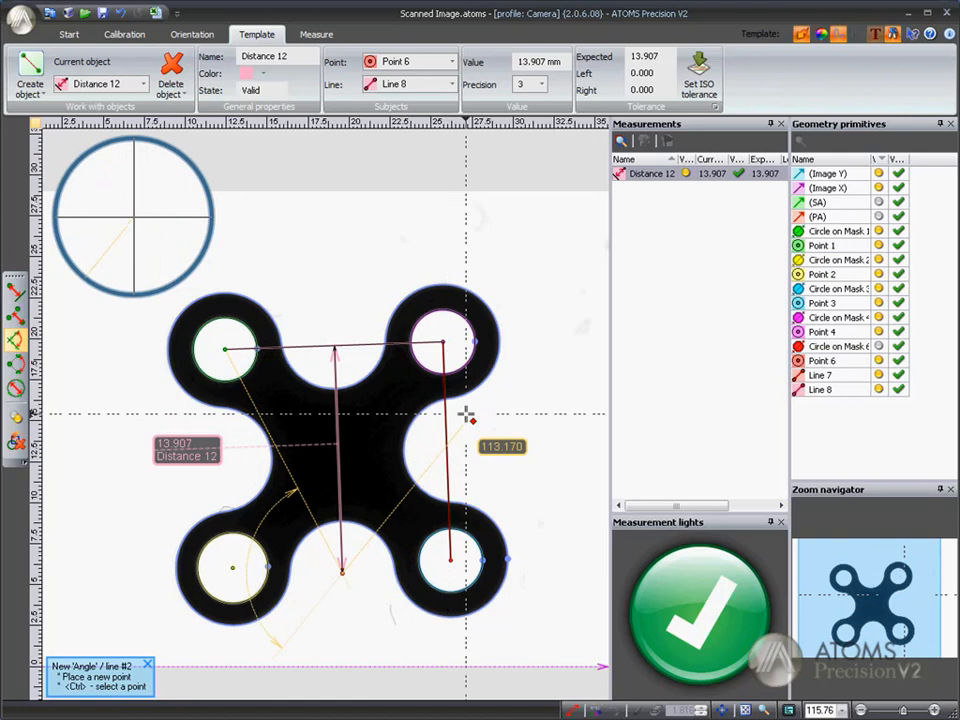
click(445, 352)
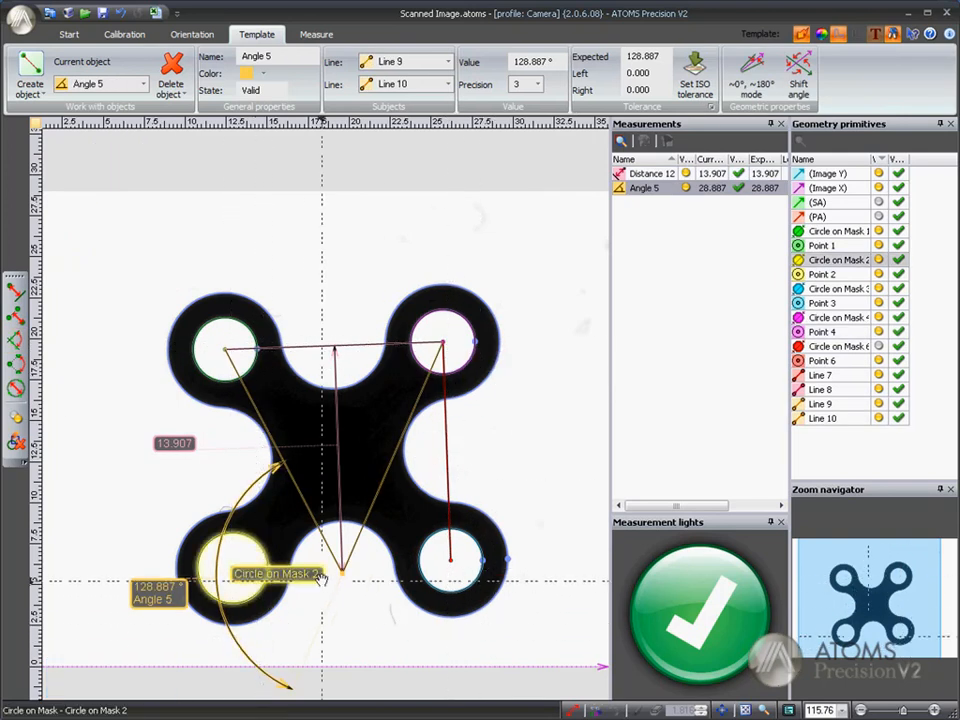
Shift the two-line angle measure to the narrow sector between its lines and hide all manually created objects.
click(802, 80)
click(801, 82)
click(801, 82)
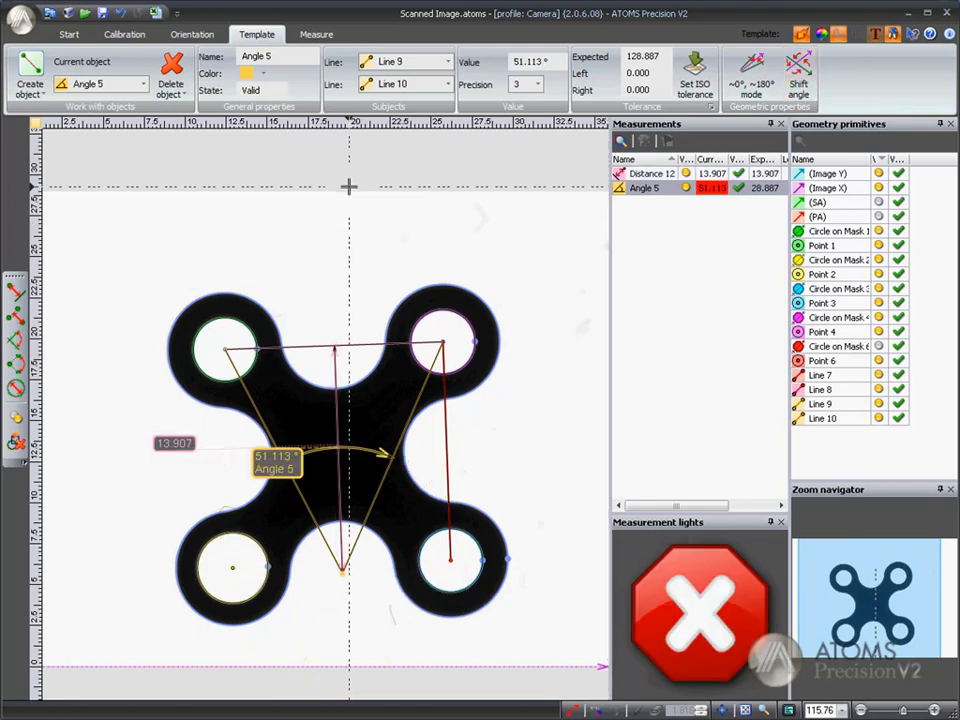
click(16, 314)
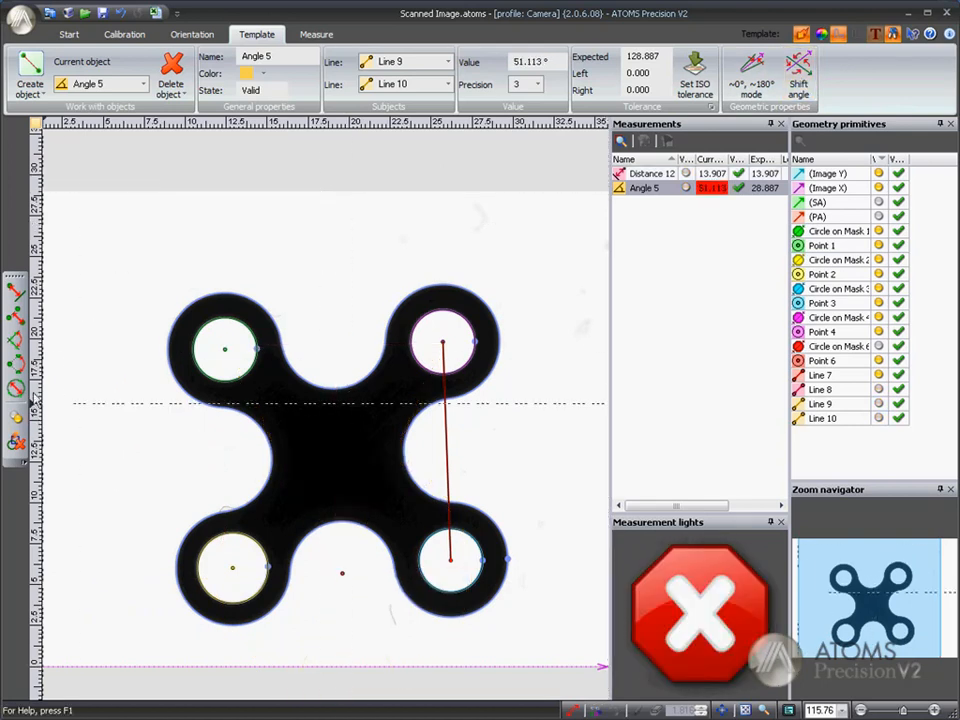
Create a manual three-point angle measure from Point 1 to Point 4 with Point 6 as its center.
click(16, 363)
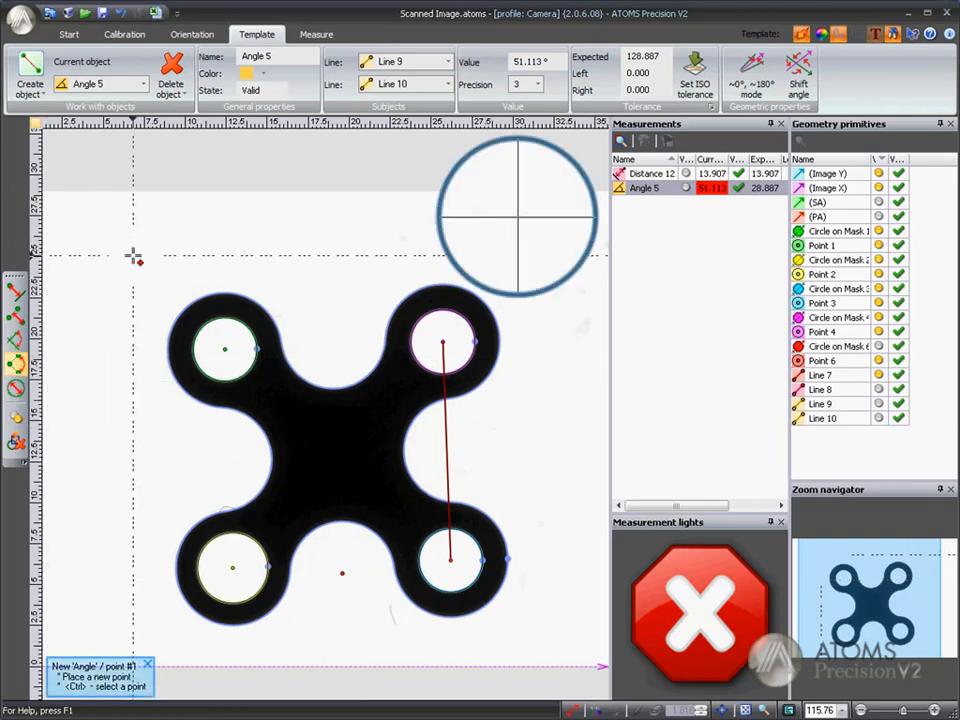
click(225, 349)
click(344, 579)
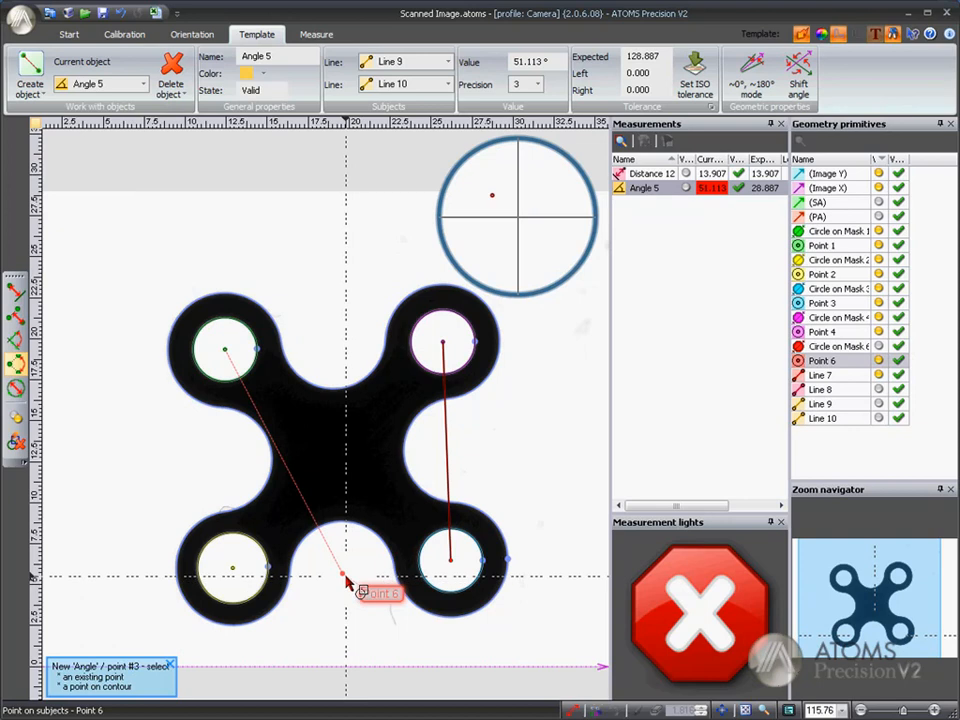
click(443, 343)
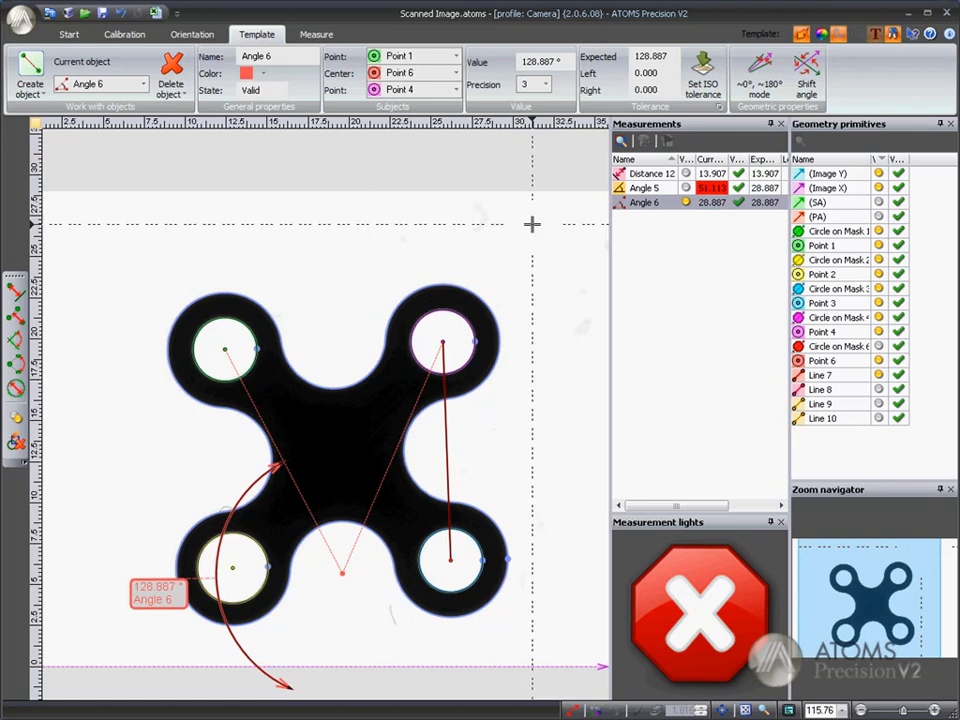
Shift the three-point angle to the inner sector between Point 1 and Point 4, then hide all manual objects.
click(808, 76)
click(810, 78)
click(810, 78)
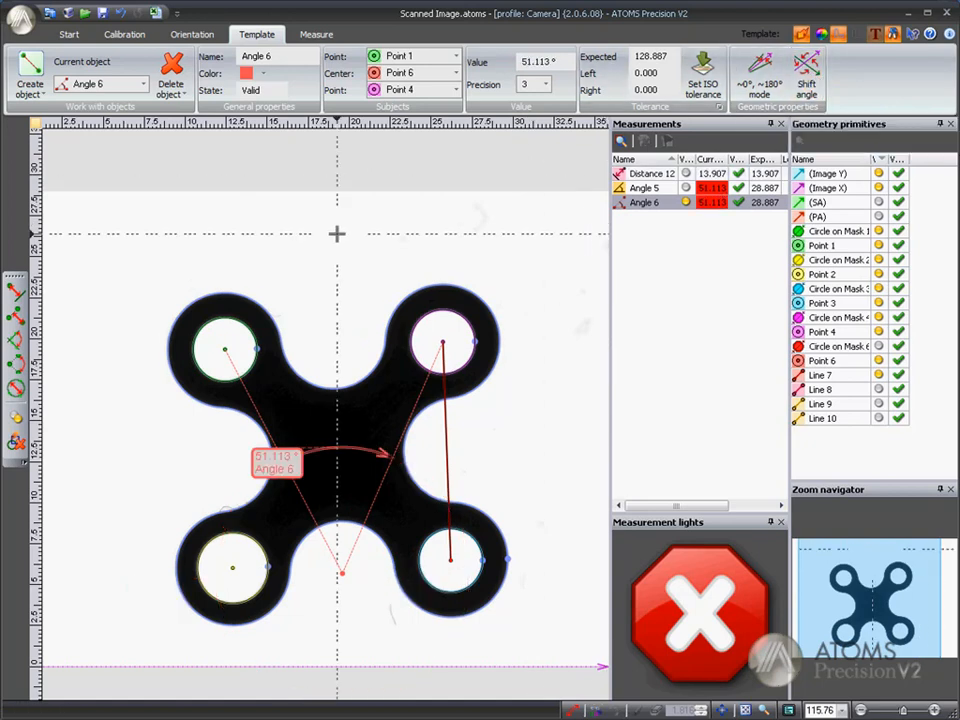
click(17, 419)
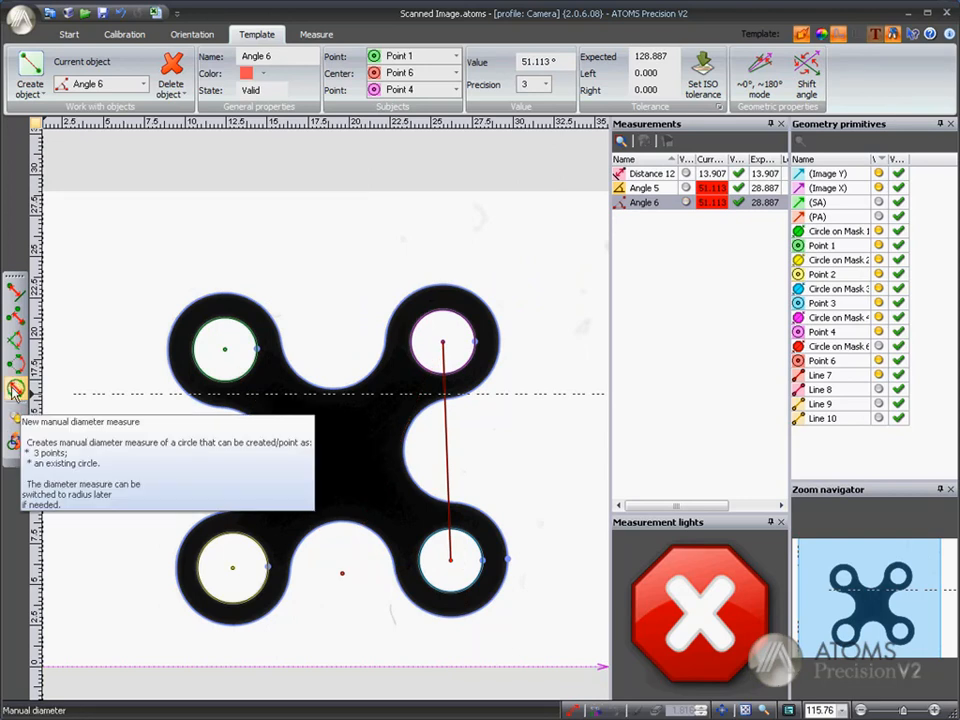
Create a manual diameter measure of a circle through Point 1, Point 6 and Point 4, and place its label above the circle.
click(15, 390)
click(227, 355)
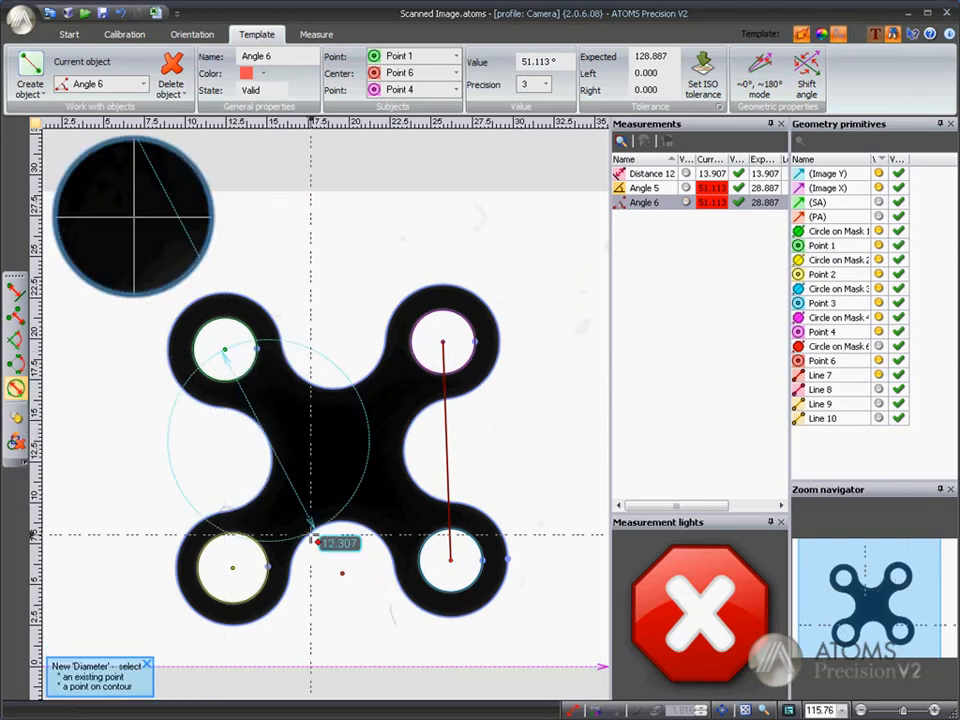
click(446, 350)
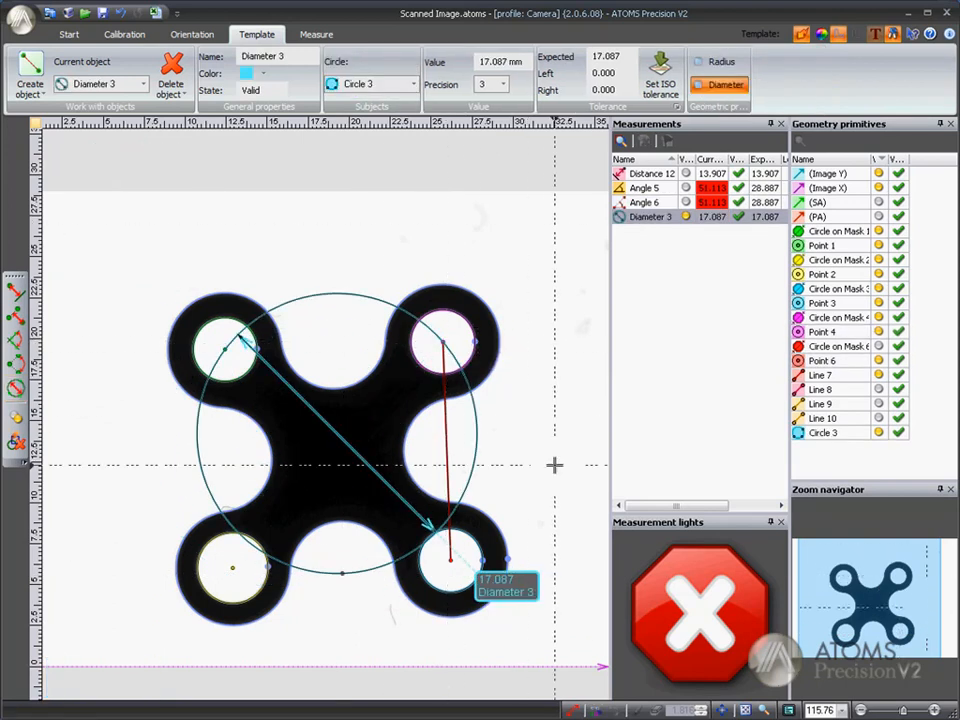
drag(505, 580, 403, 268)
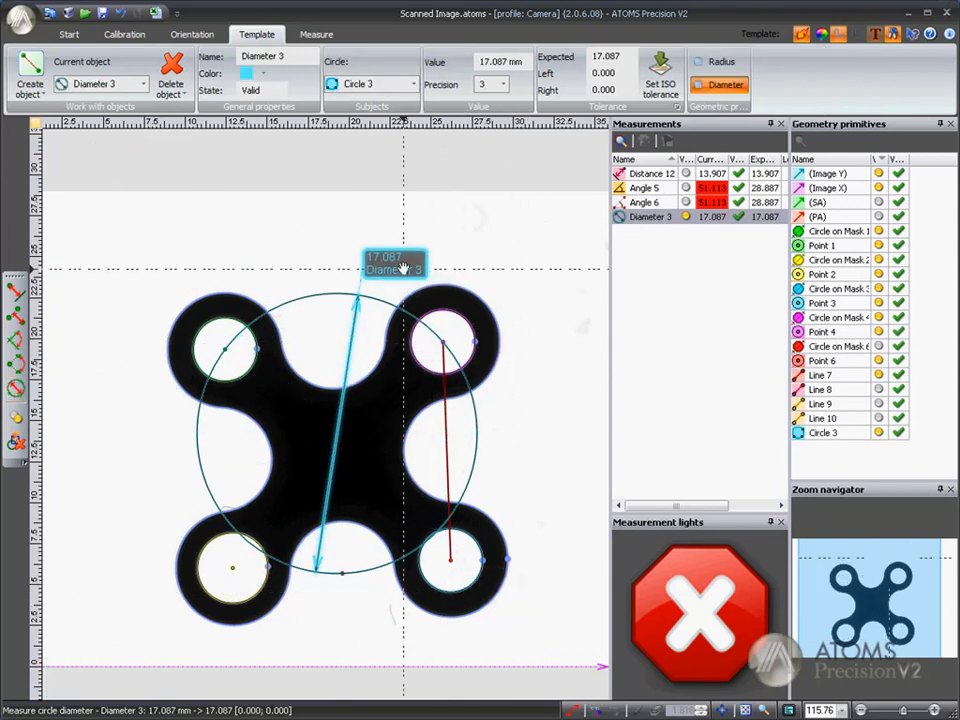